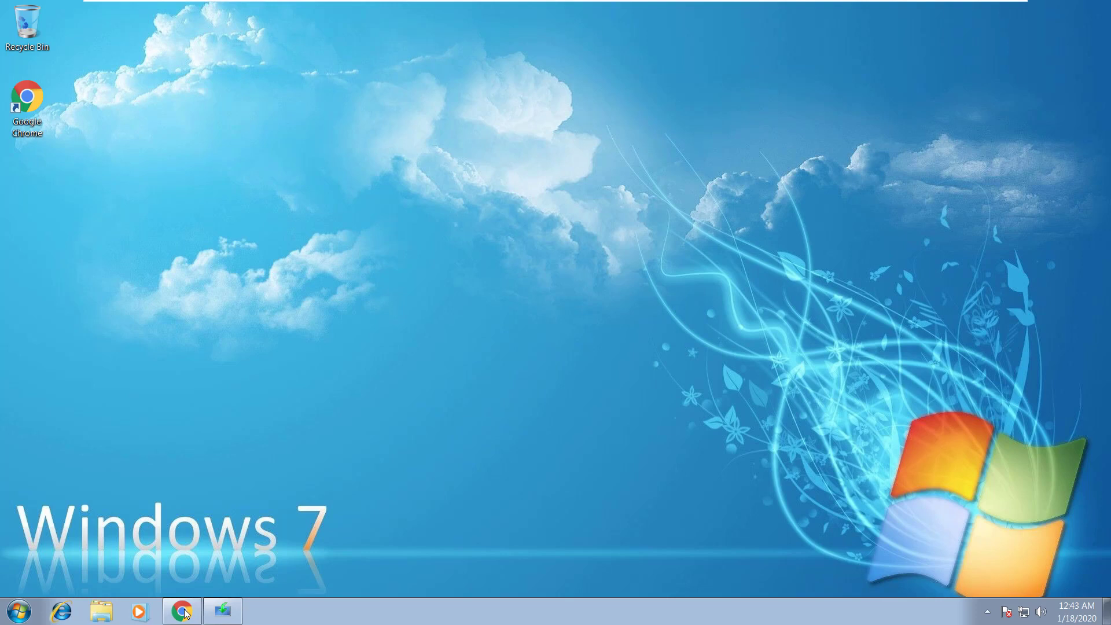
Step: Load the Download Windows 10 page in Chrome, download the Media Creation Tool and run it
mouse_move(187, 612)
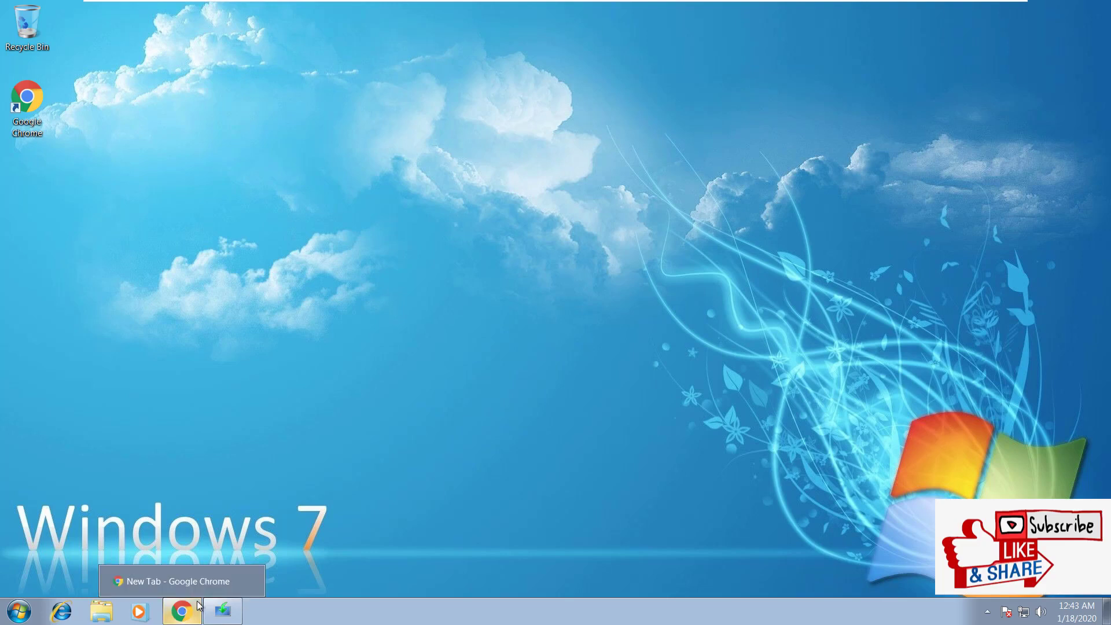
left_click(199, 581)
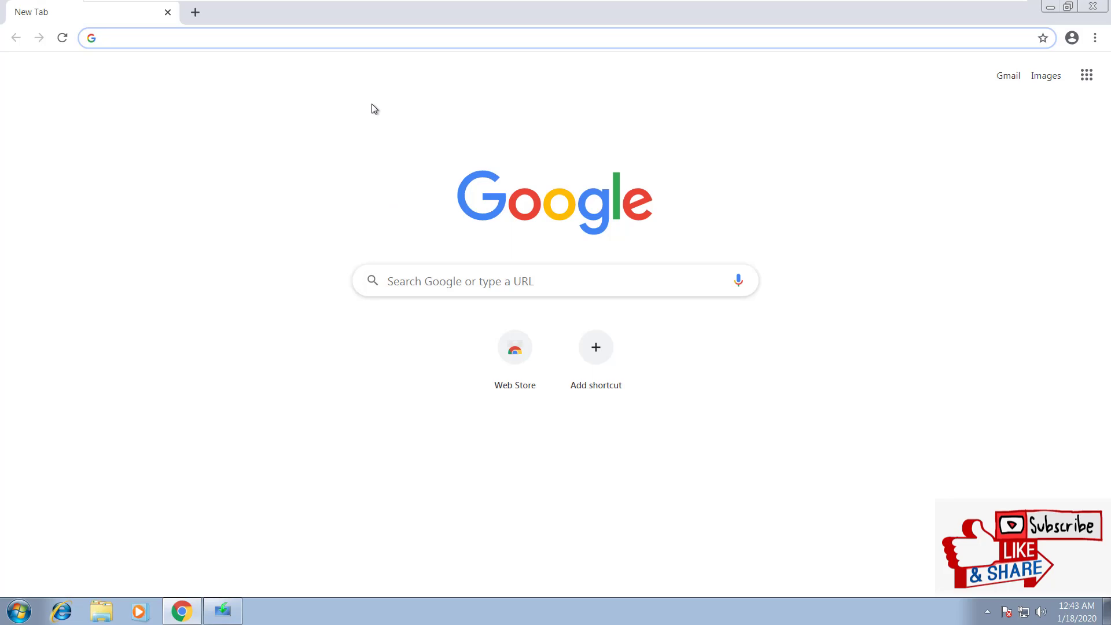
type("https://www.microsoft.com/en-us/software-download/windows10")
key("Return")
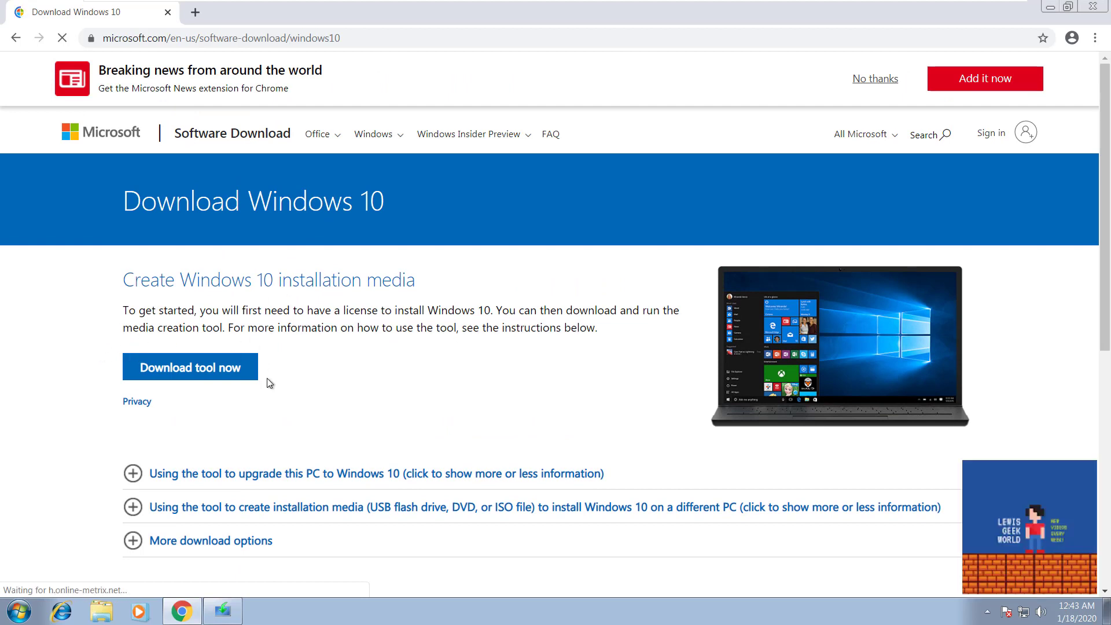
left_click(206, 373)
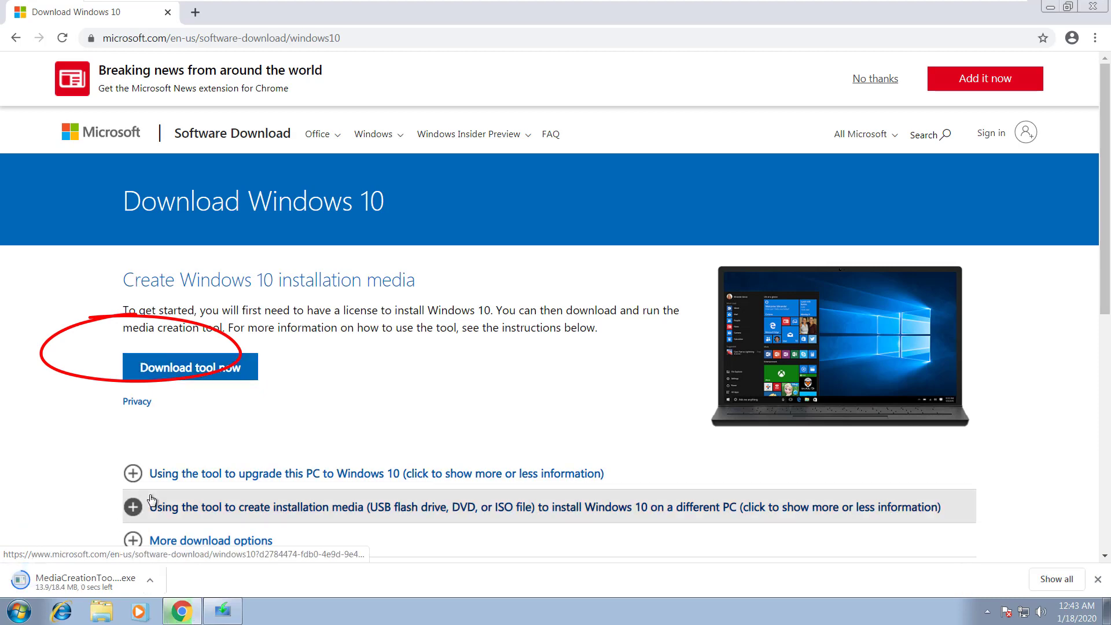
left_click(95, 586)
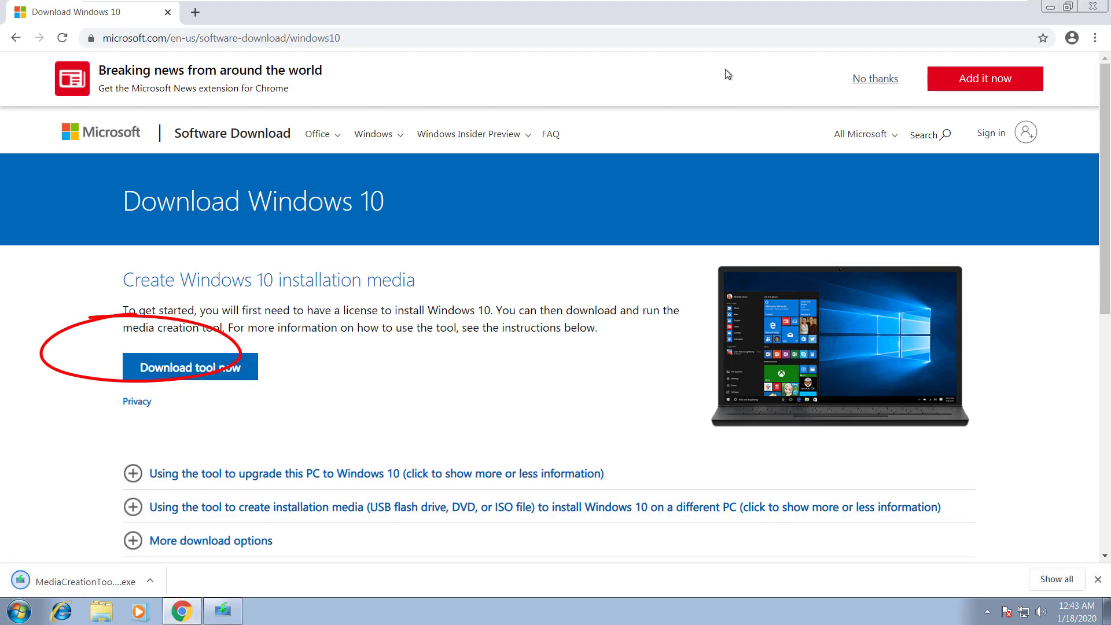
Step: Minimise Chrome, bring the Windows 10 Setup window forward and reposition it near the centre
left_click(1050, 7)
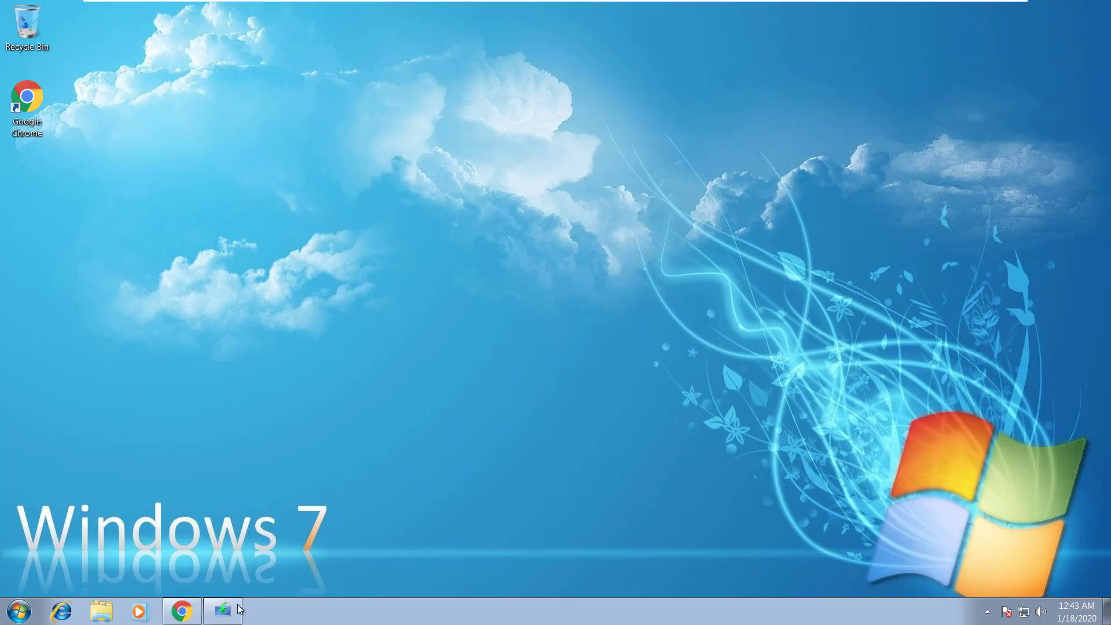
left_click(228, 620)
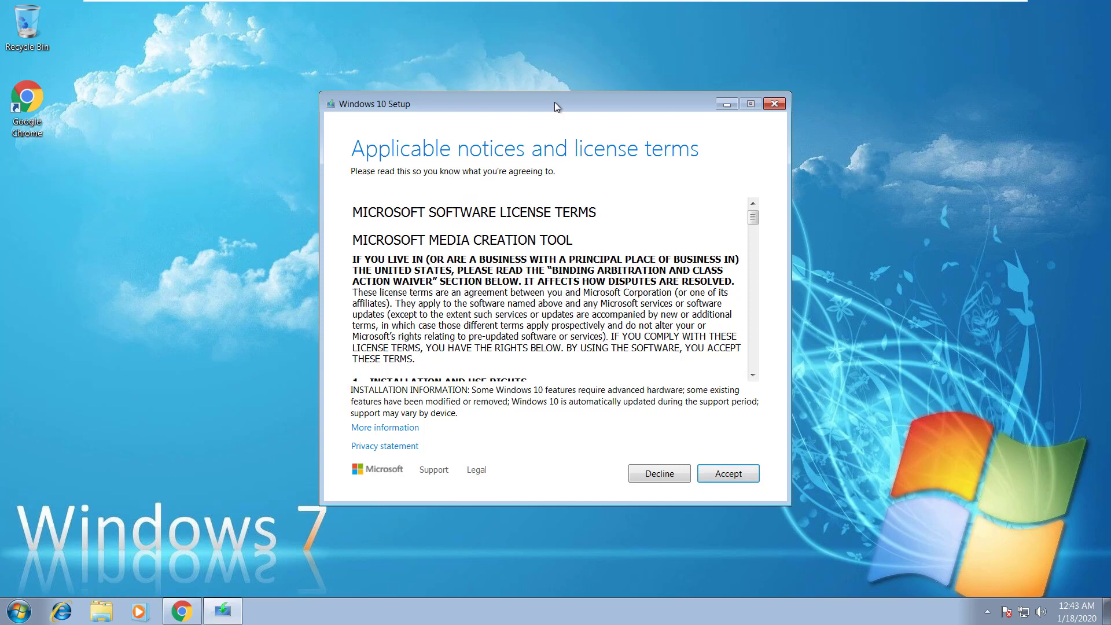
left_click_drag(555, 101, 675, 103)
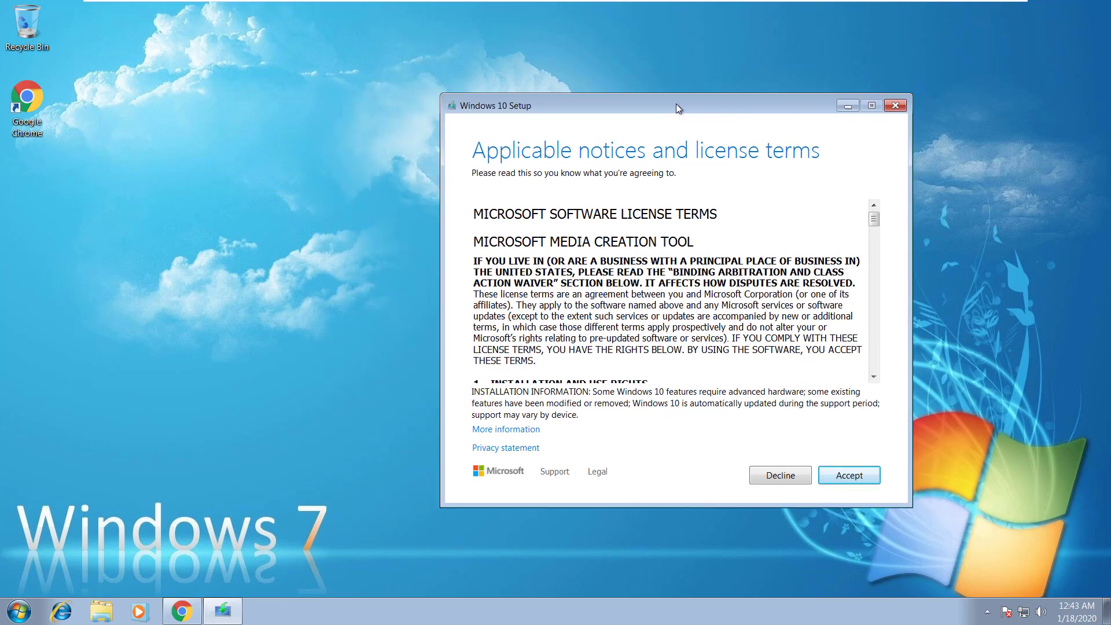
left_click(19, 612)
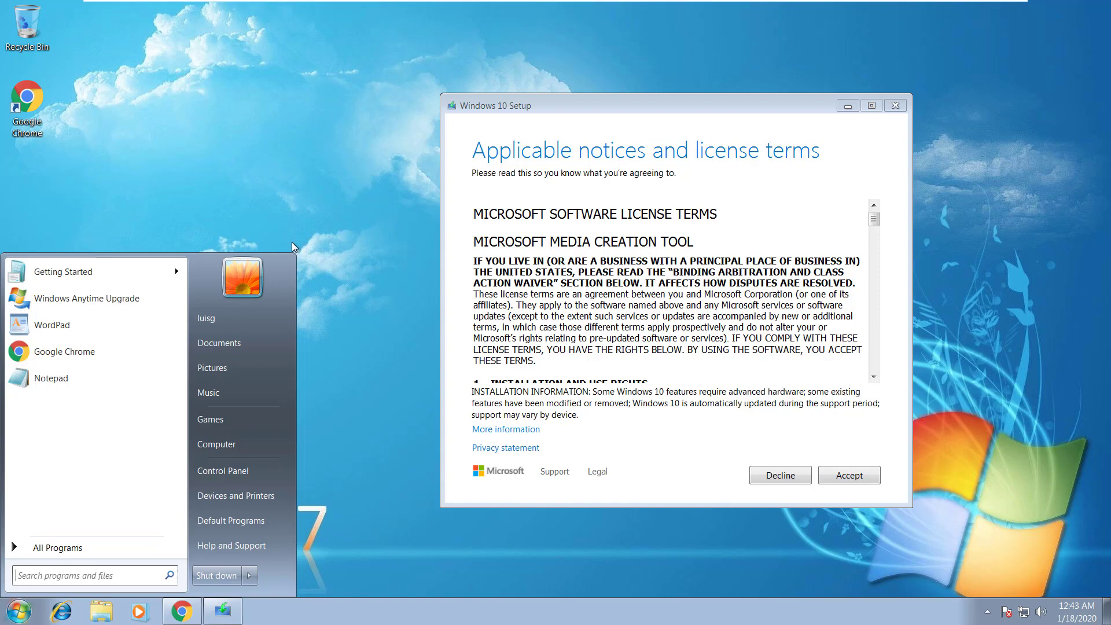
left_click(284, 203)
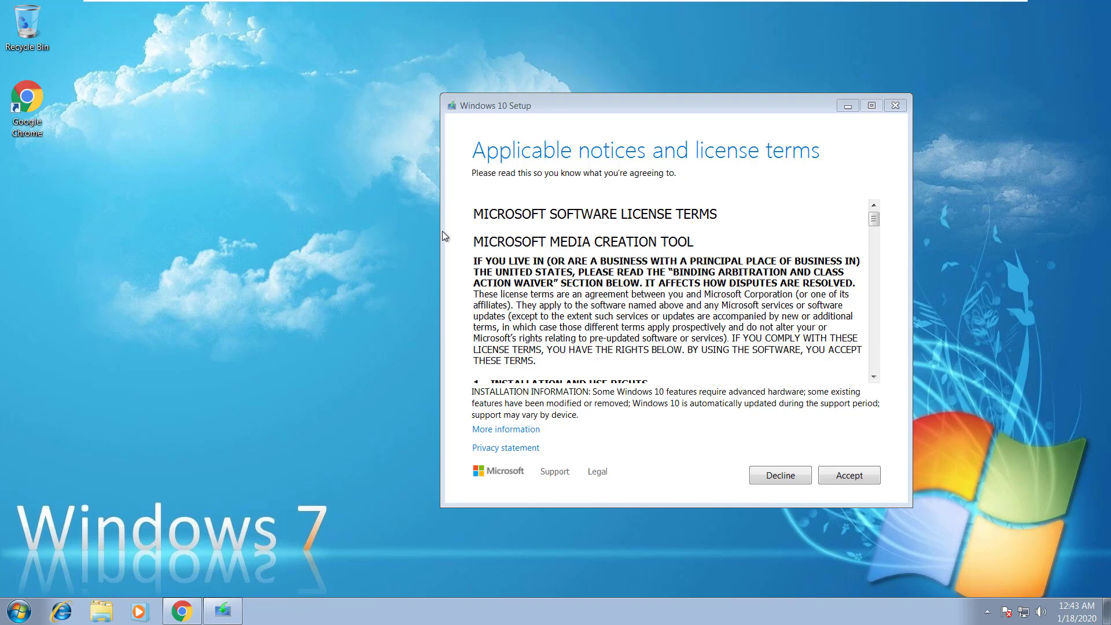
left_click_drag(619, 103, 520, 102)
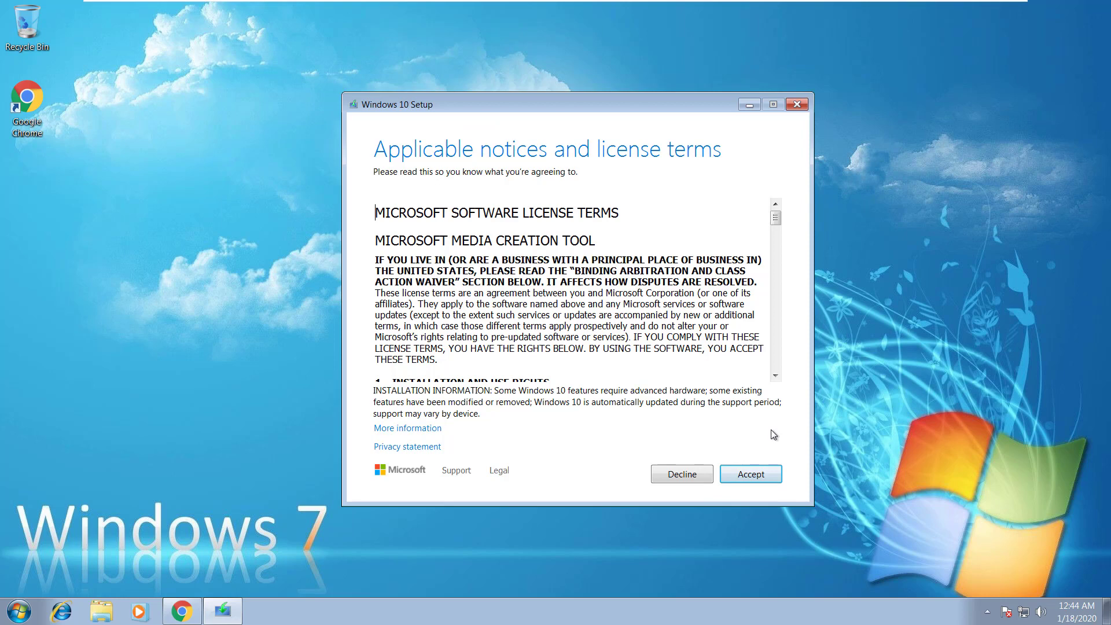
Step: Accept the license terms, choose Upgrade this PC now and start downloading Windows 10
left_click(754, 475)
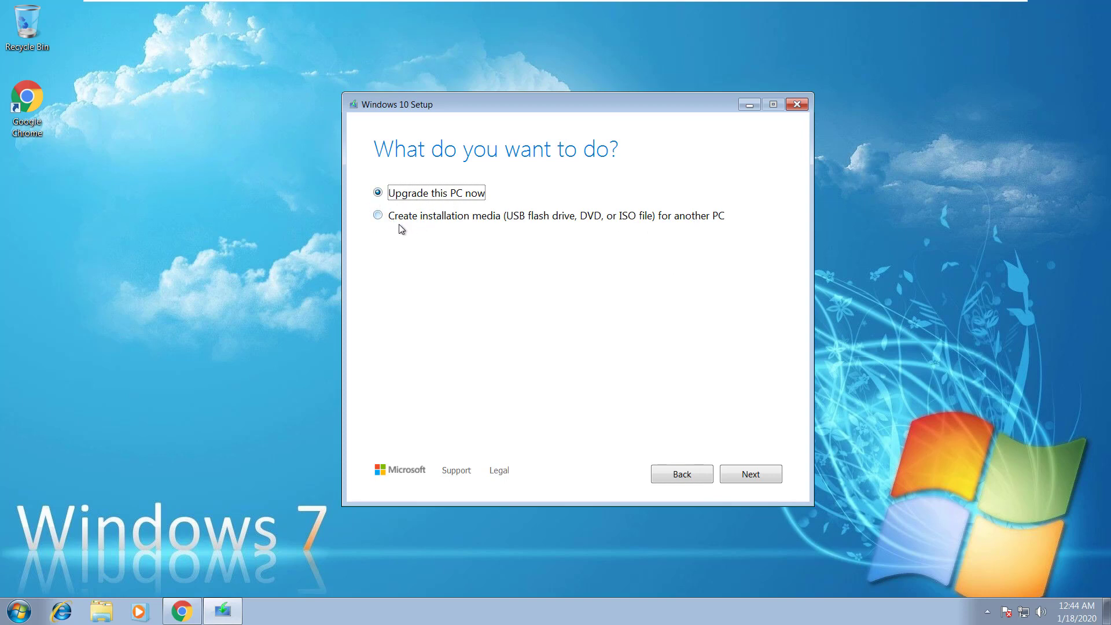
left_click(378, 218)
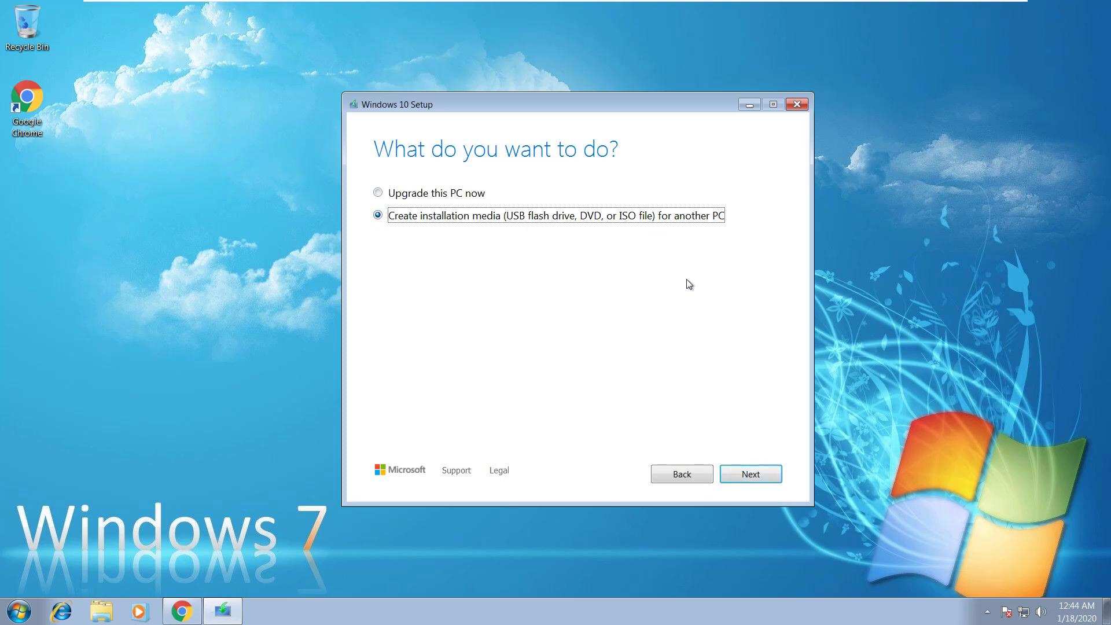
left_click(414, 199)
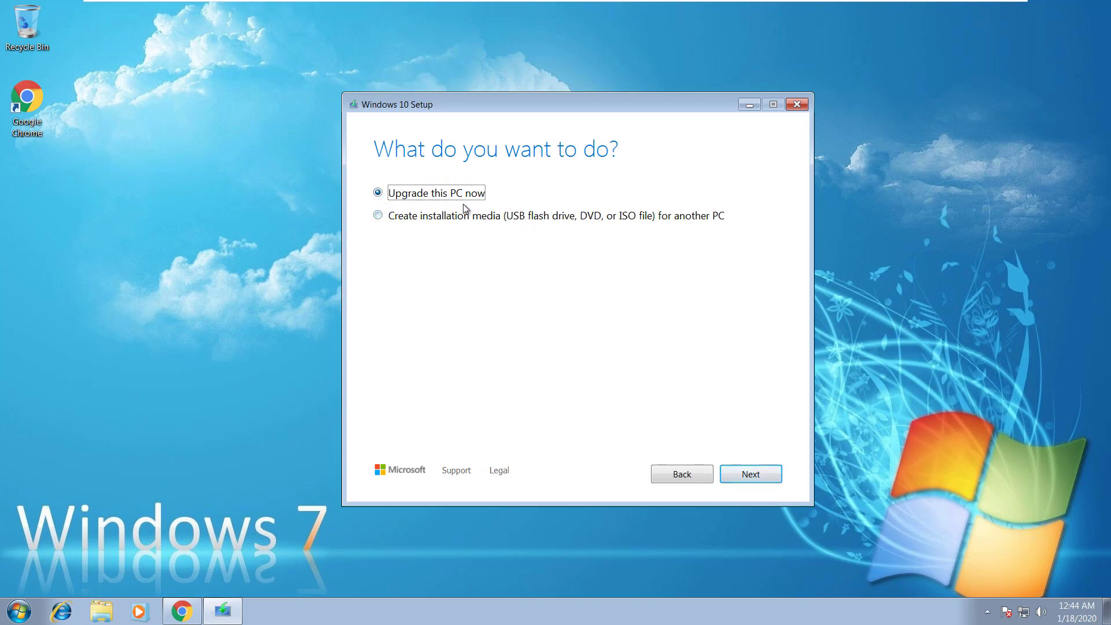
left_click(744, 471)
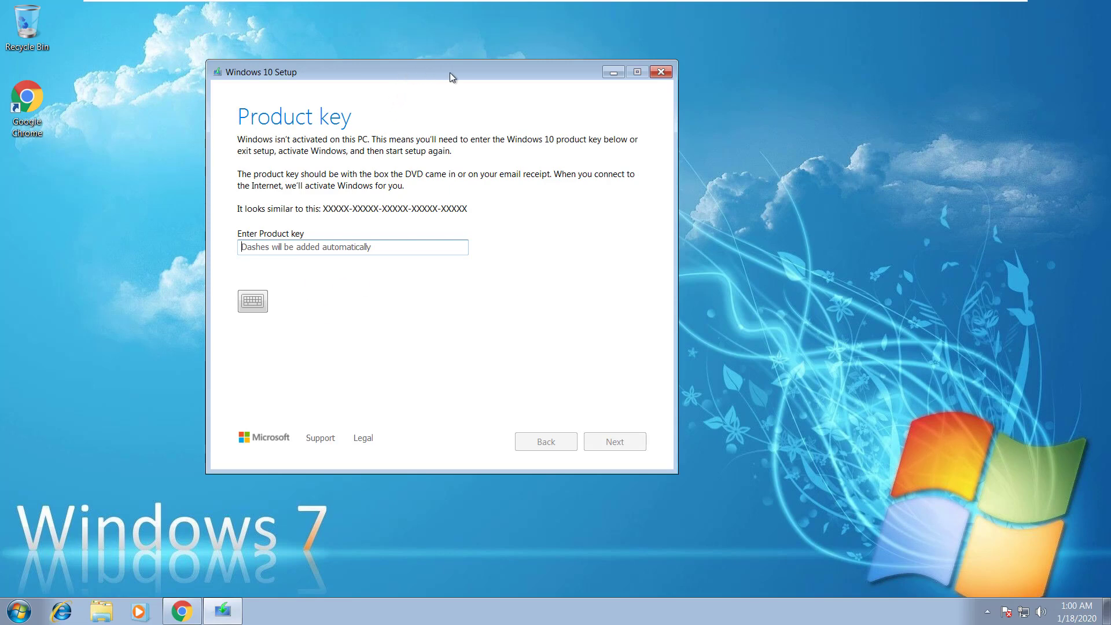
left_click_drag(448, 65, 539, 83)
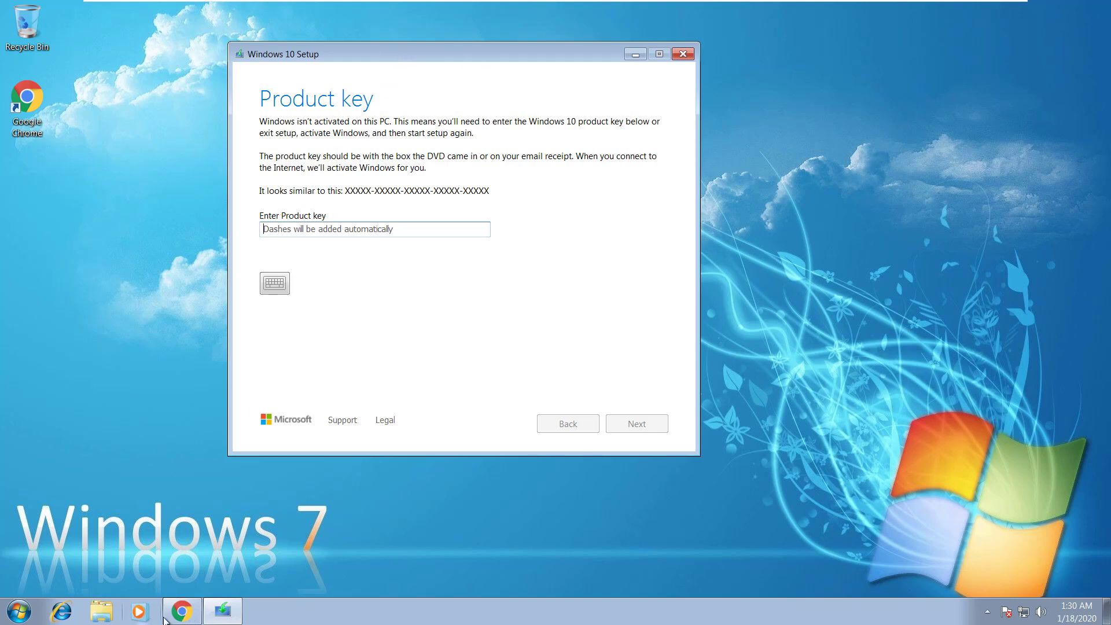
Step: Load Microsoft's KMS client setup keys page in Chrome
left_click(181, 611)
left_click(323, 41)
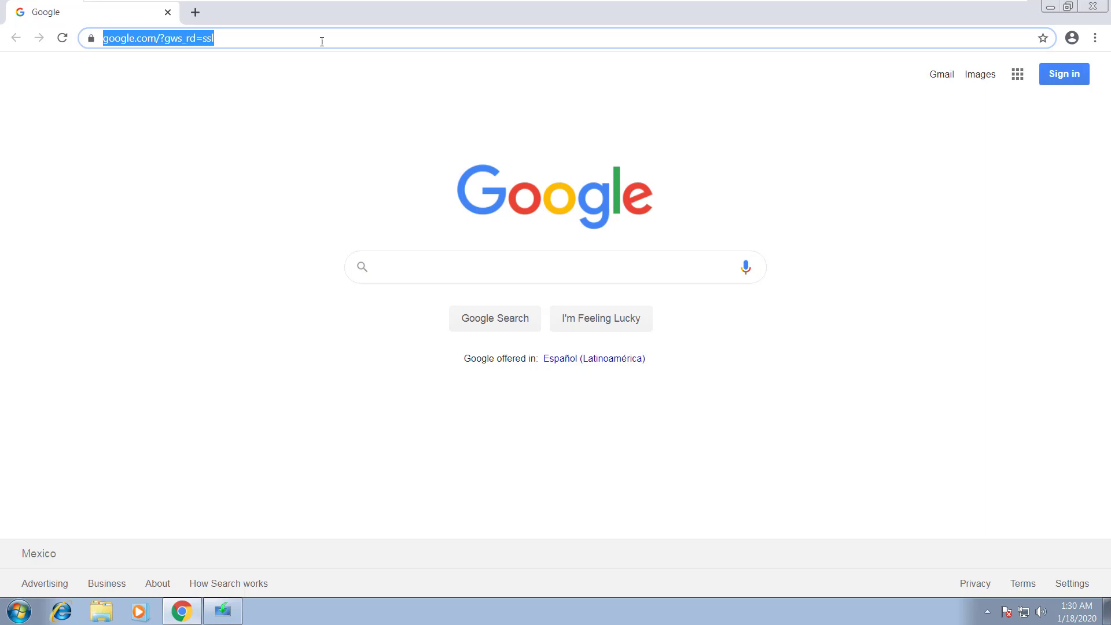
key("BackSpace")
type("https://docs.microsoft.com/en-us/windows-server/get-started/kmsclientkeys")
key("Return")
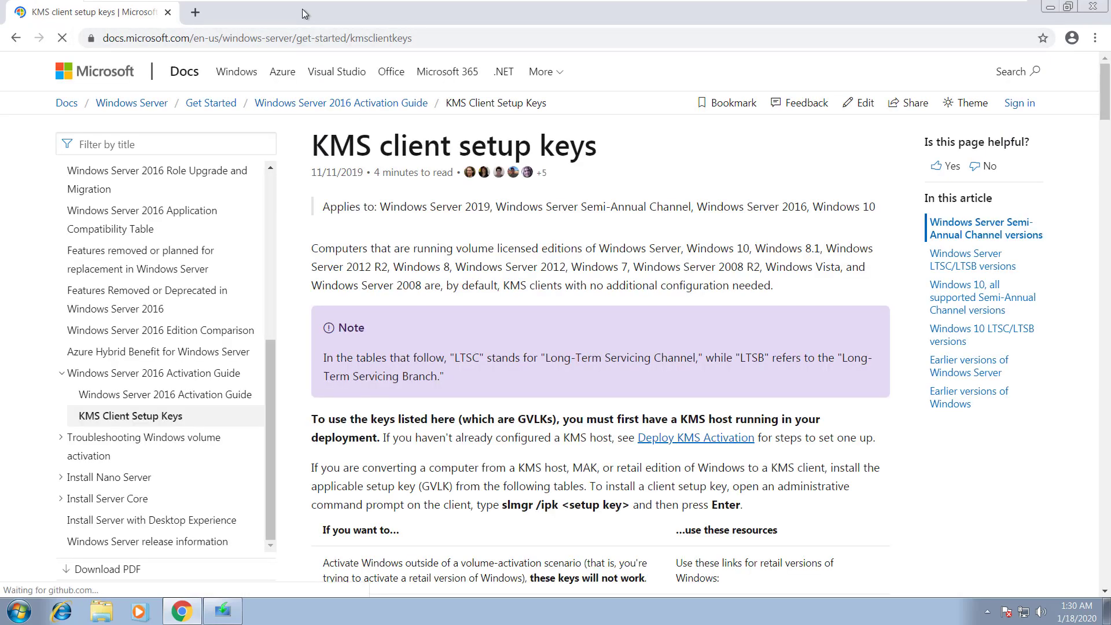
Step: Scroll to the Windows 10 table and select the Windows 10 Pro key
scroll(583, 257, "down", 9)
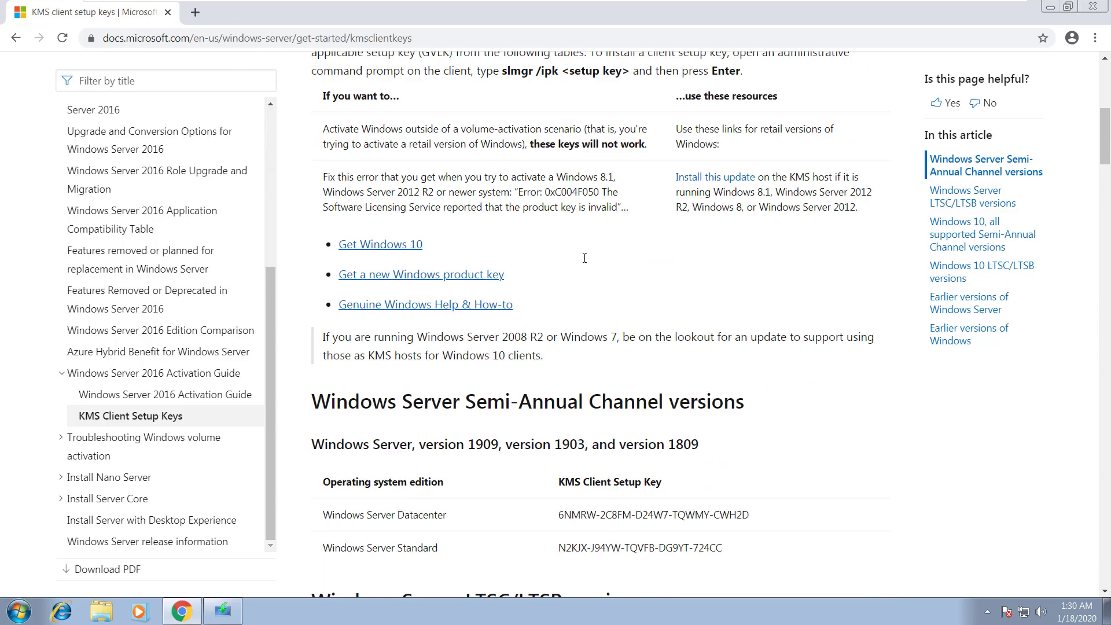
scroll(586, 255, "up", 9)
scroll(587, 253, "down", 9)
scroll(588, 253, "down", 5)
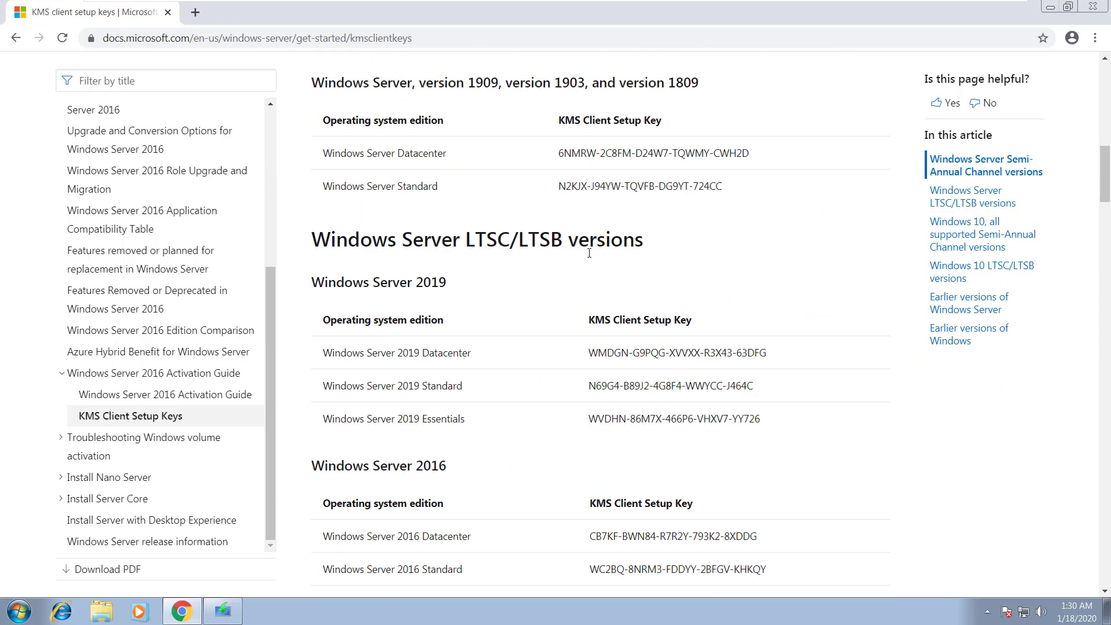
scroll(587, 253, "up", 5)
scroll(588, 253, "down", 5)
scroll(590, 255, "up", 5)
scroll(591, 253, "down", 10)
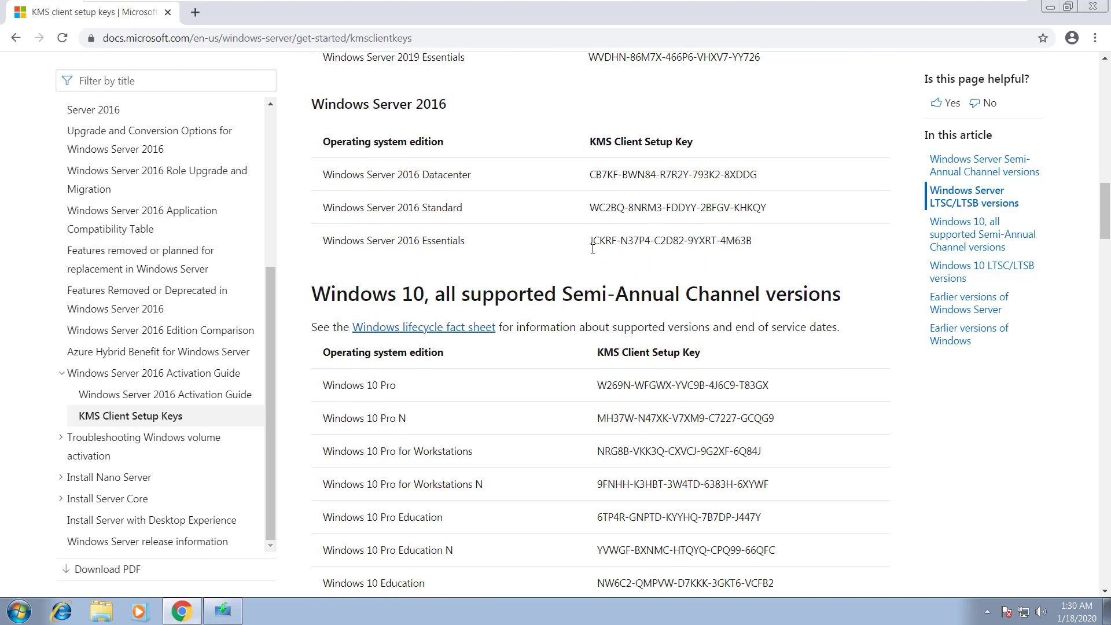
scroll(593, 249, "down", 1)
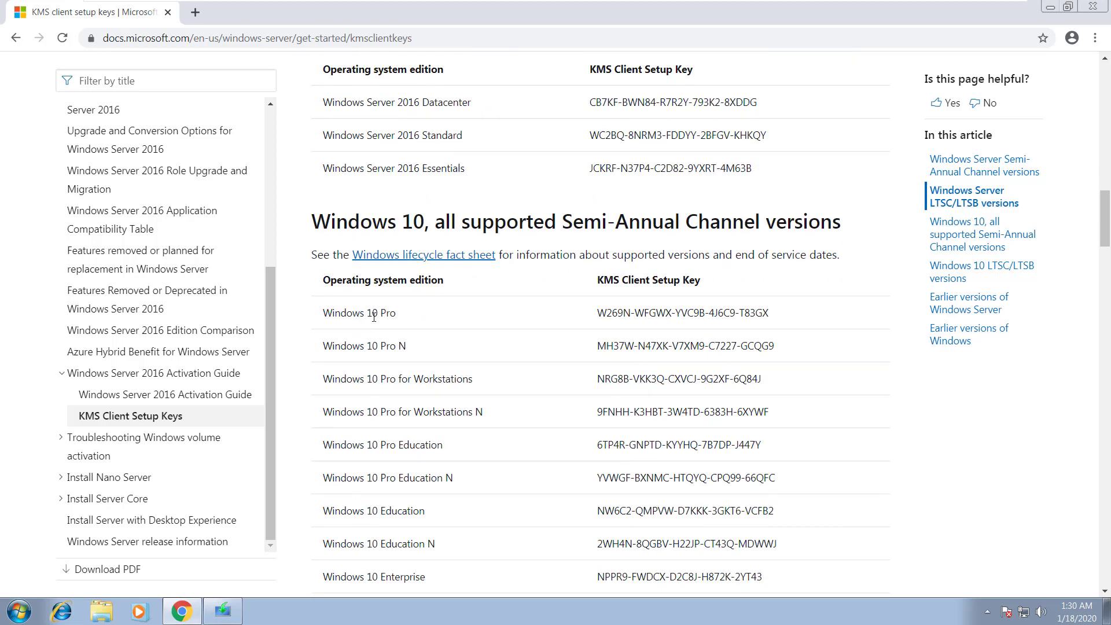
left_click_drag(769, 314, 602, 314)
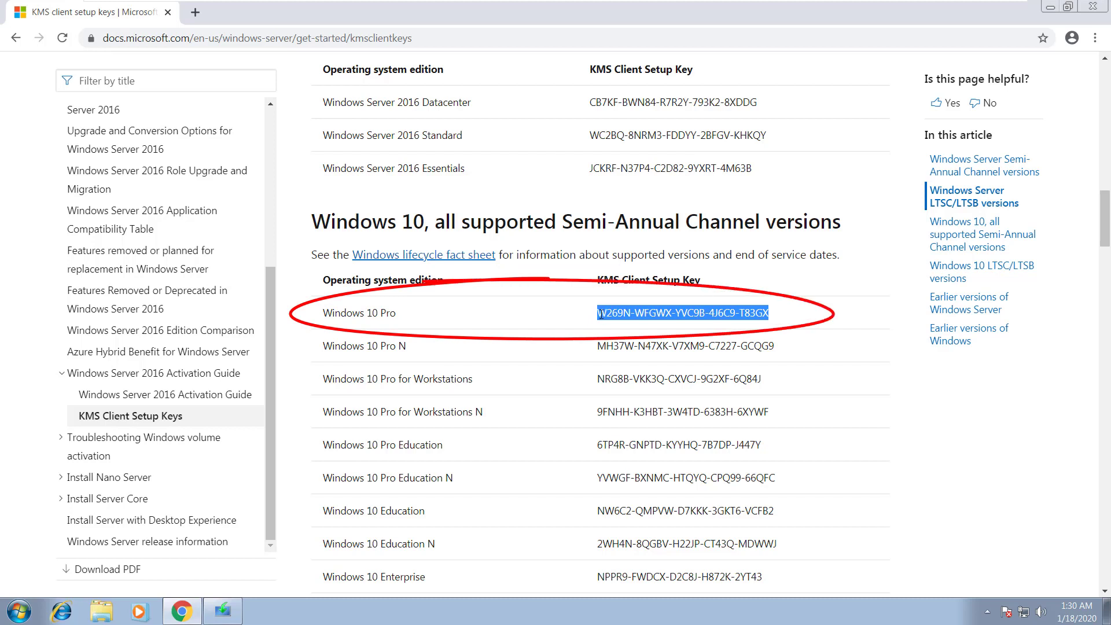
Step: Continue with the Windows 10 Pro key, accept the license terms and start the installation
left_click(1050, 9)
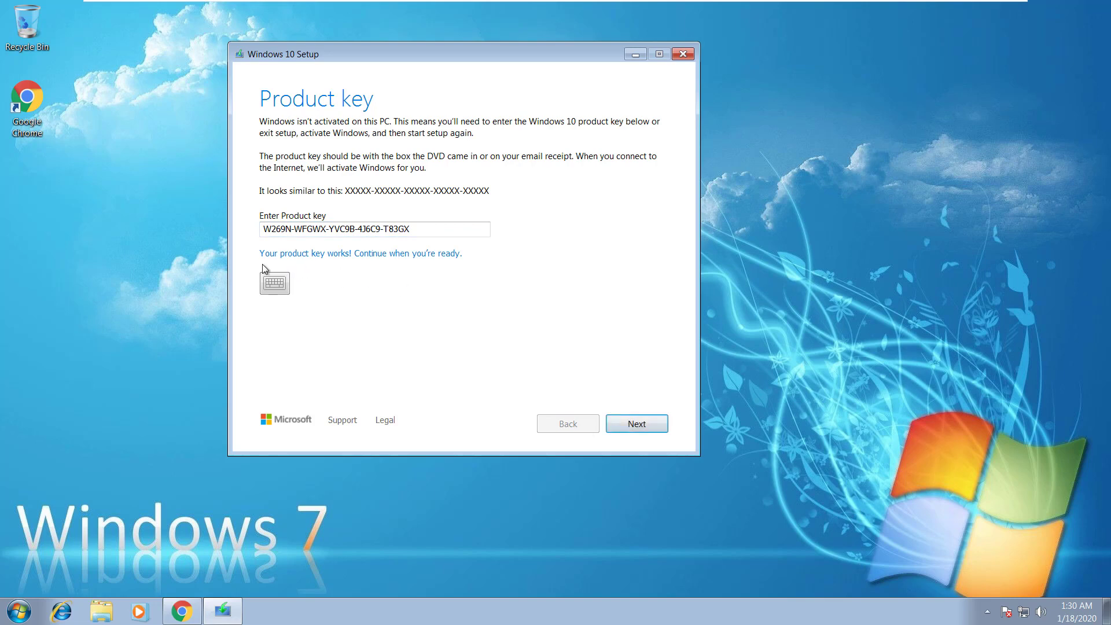
left_click(637, 422)
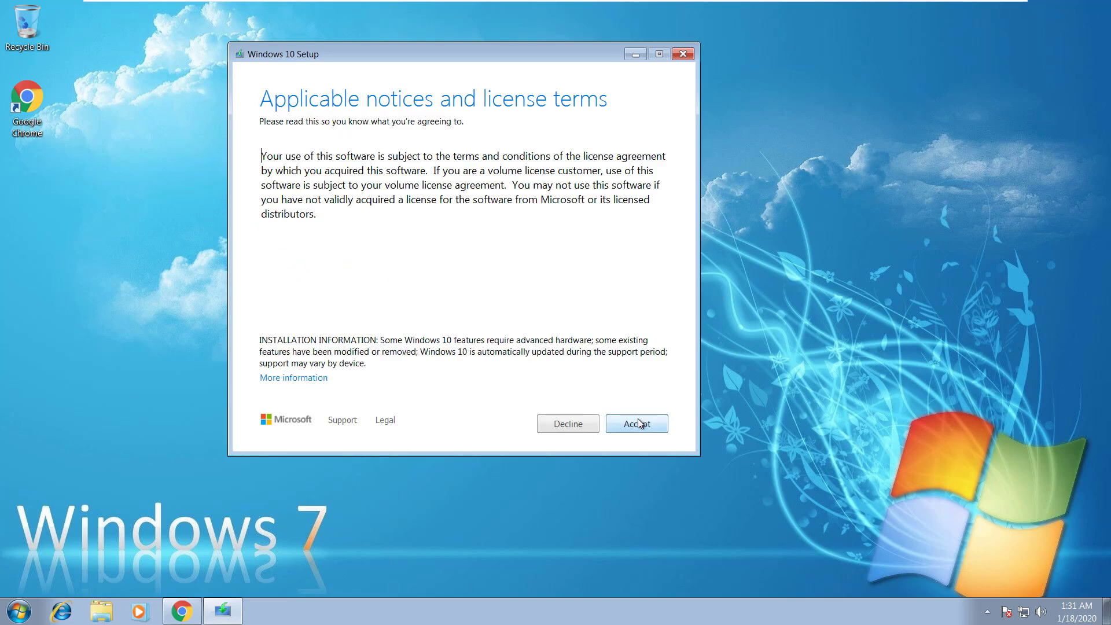
left_click(638, 424)
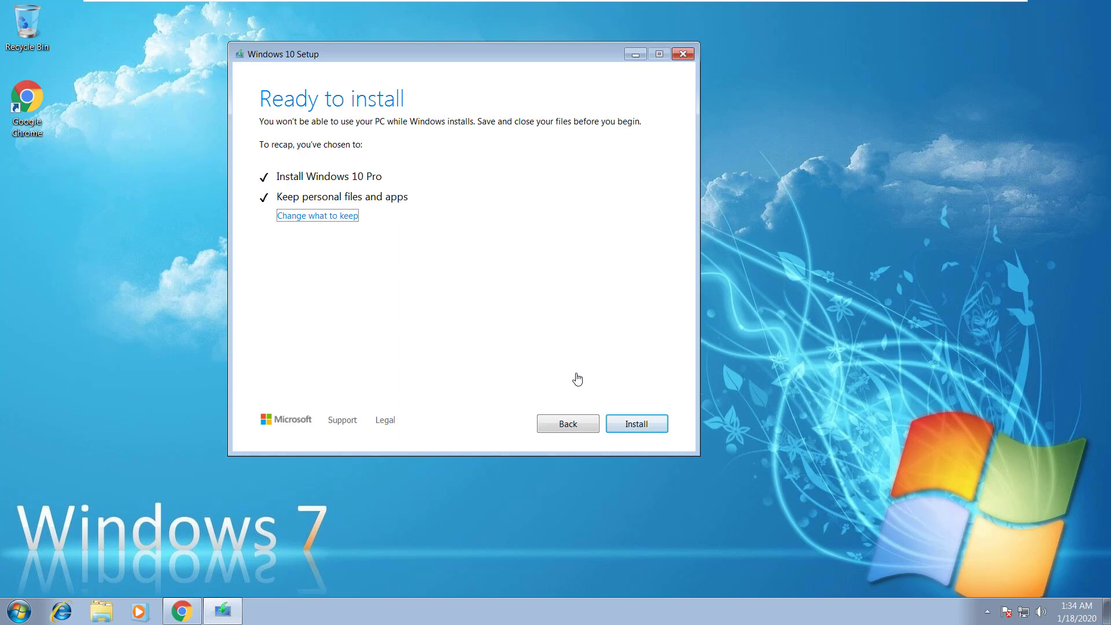
left_click(632, 427)
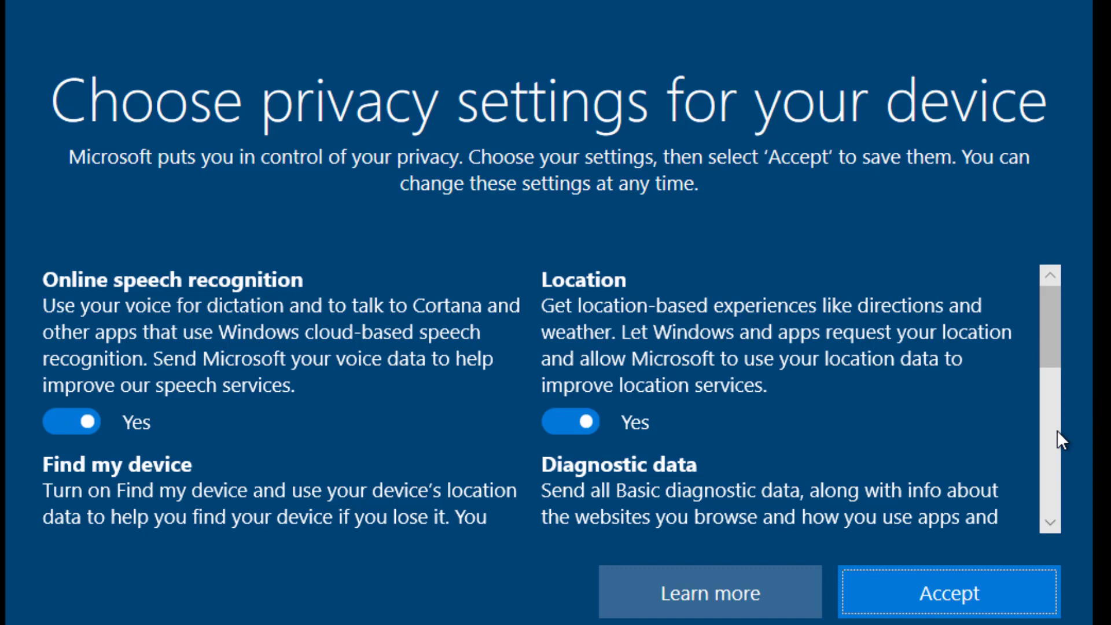
Step: Accept the default privacy settings to finish OOBE and reach the desktop
left_click(921, 594)
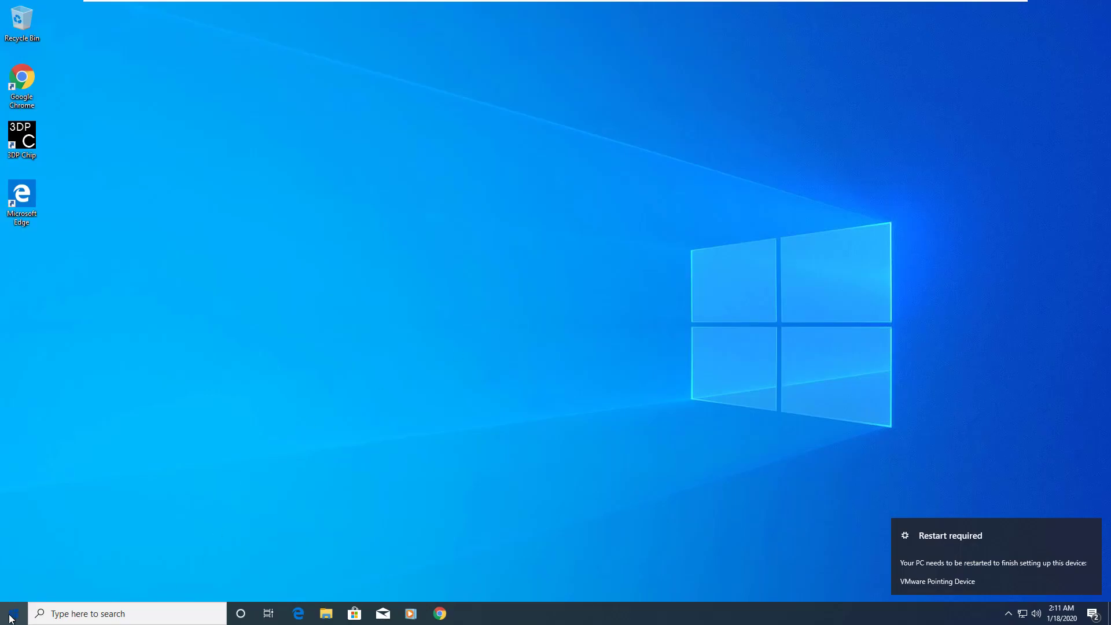
left_click(11, 612)
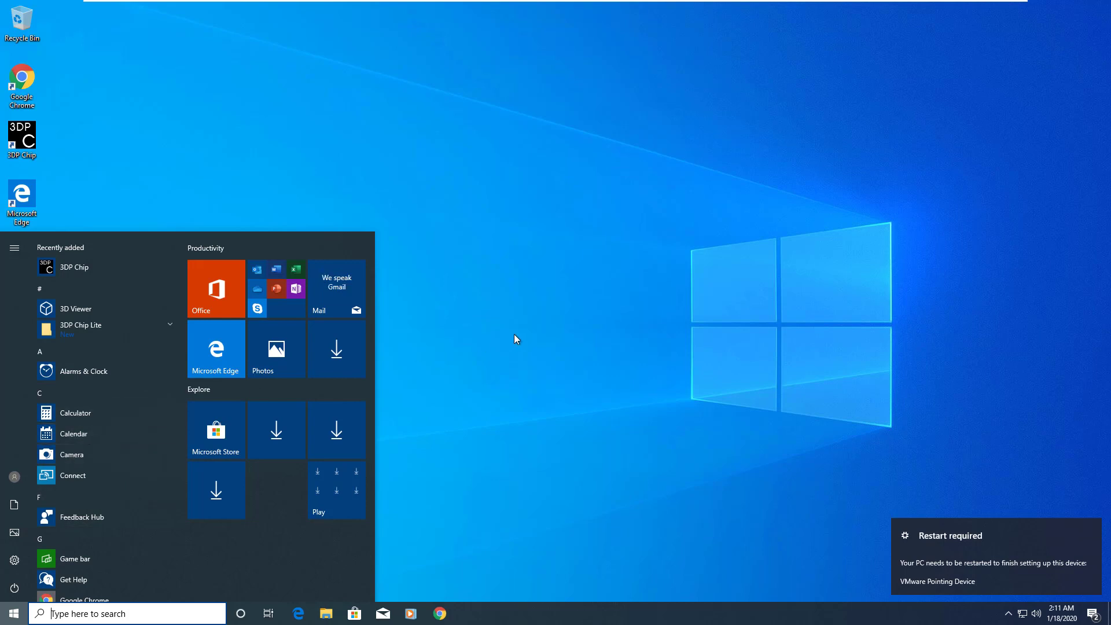
left_click(665, 378)
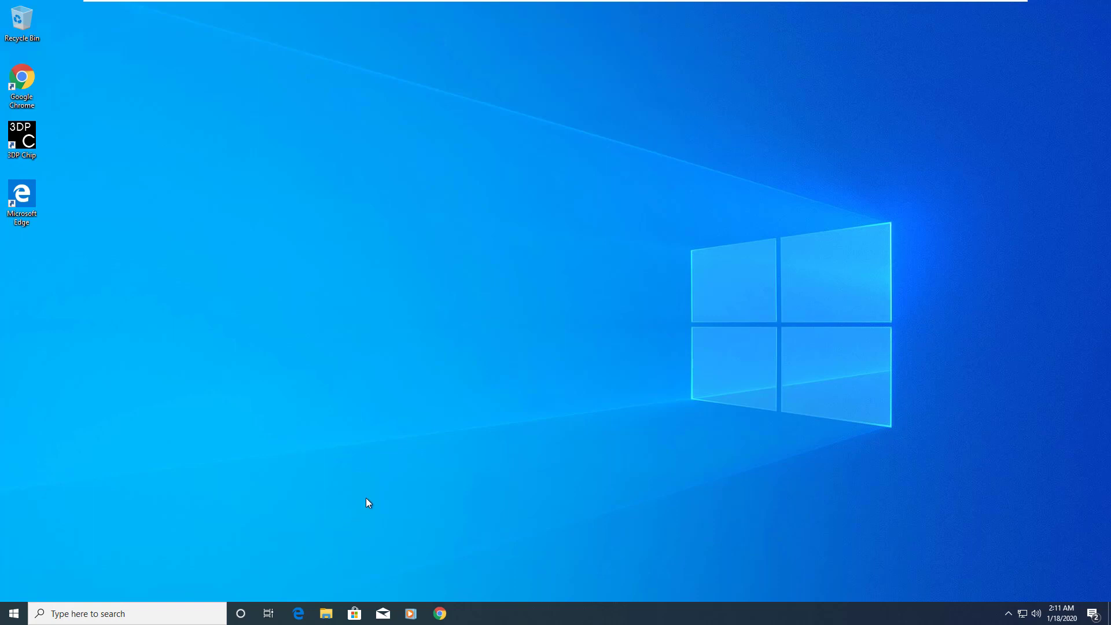
key("super+r")
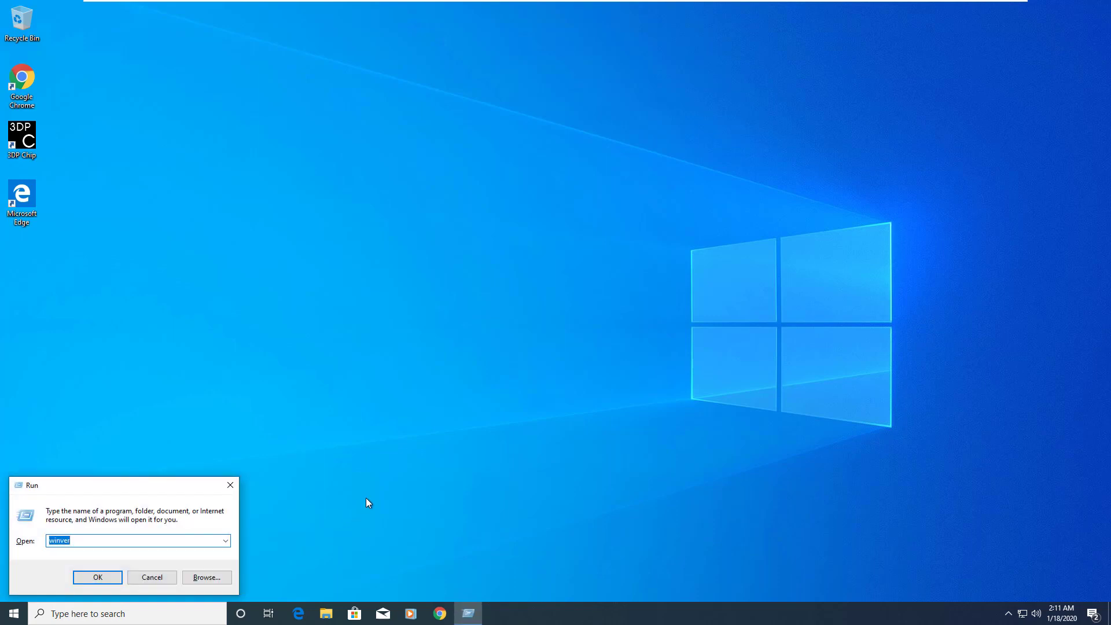
key("Return")
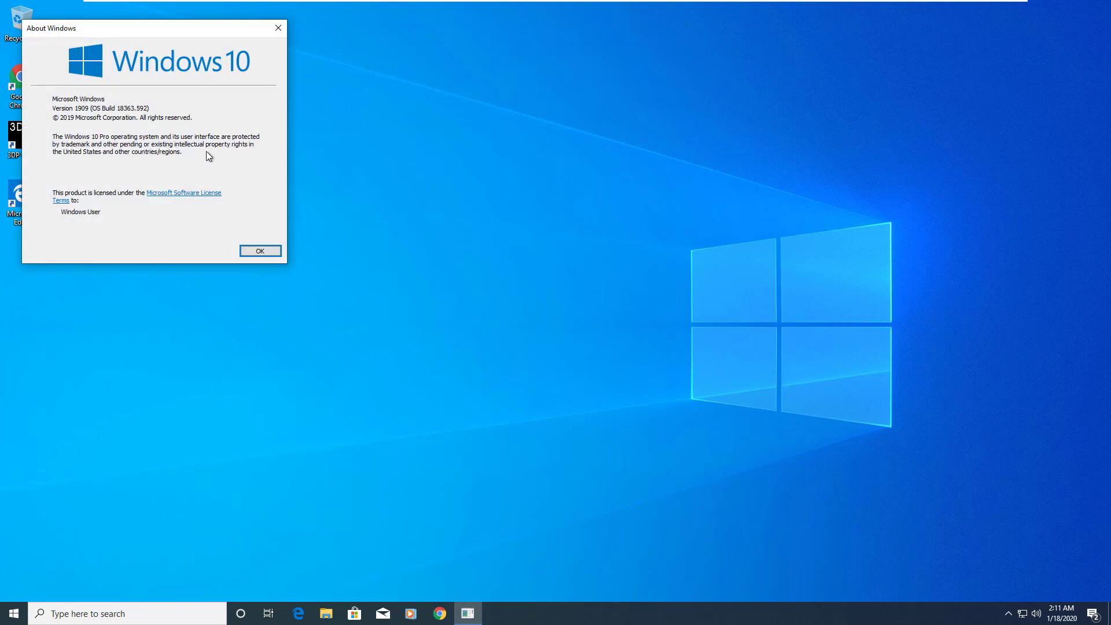
left_click_drag(170, 27, 396, 87)
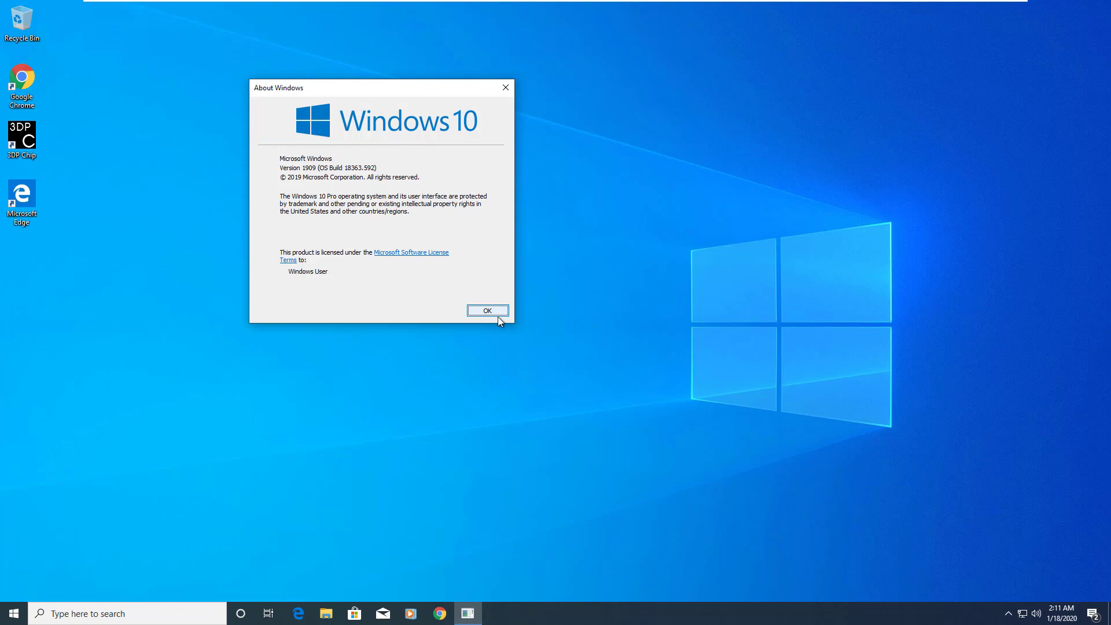
left_click(498, 316)
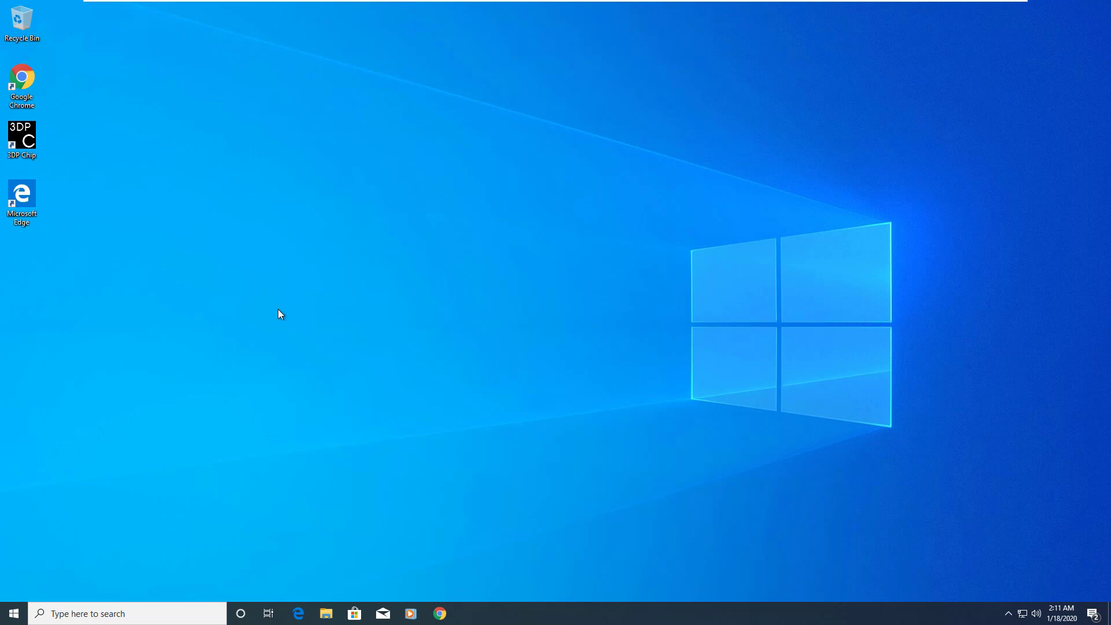